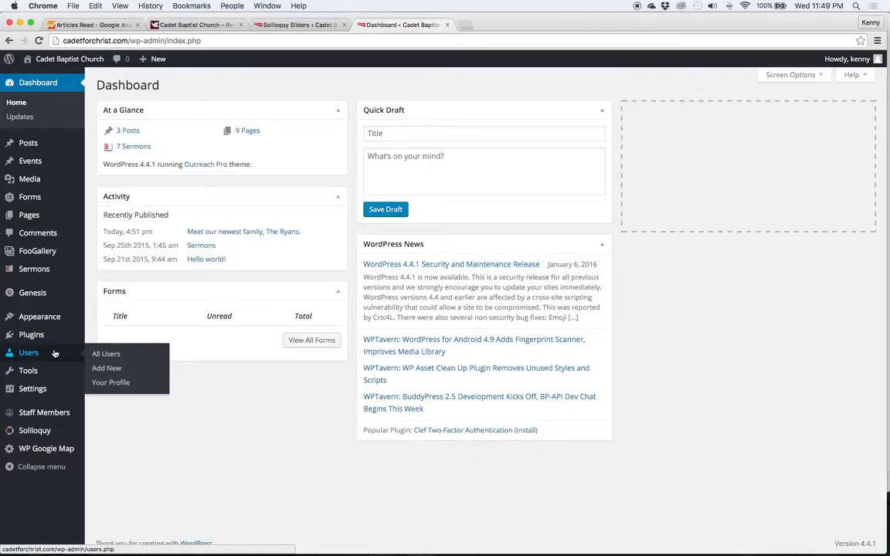
# Open the All Users list from the Users menu in the admin sidebar
pyautogui.click(98, 354)
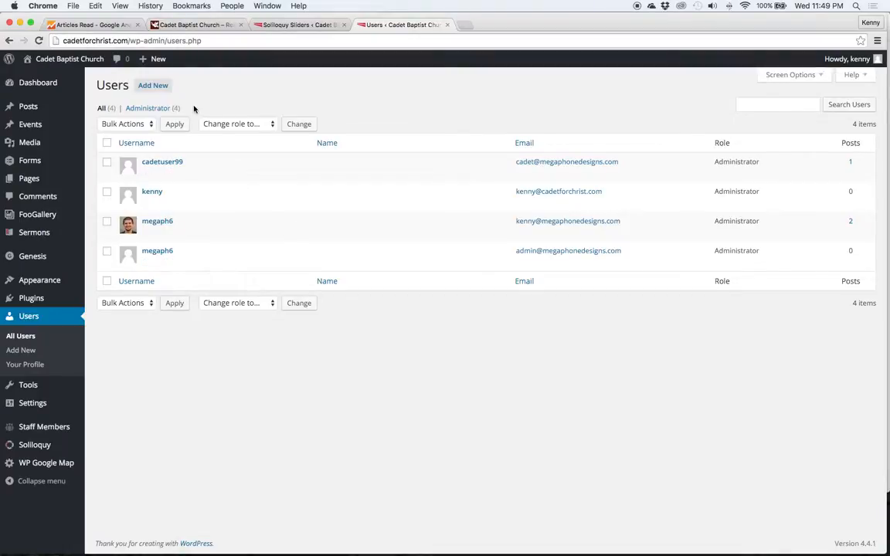
# Open cadetuser99's profile and generate a new password for the account
pyautogui.click(147, 173)
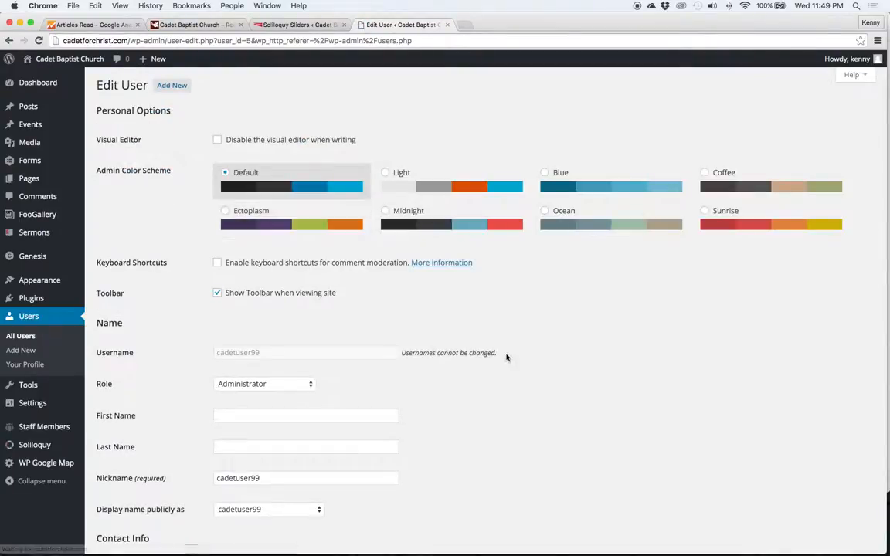
pyautogui.scroll(-3, 506, 357)
pyautogui.scroll(-6, 507, 357)
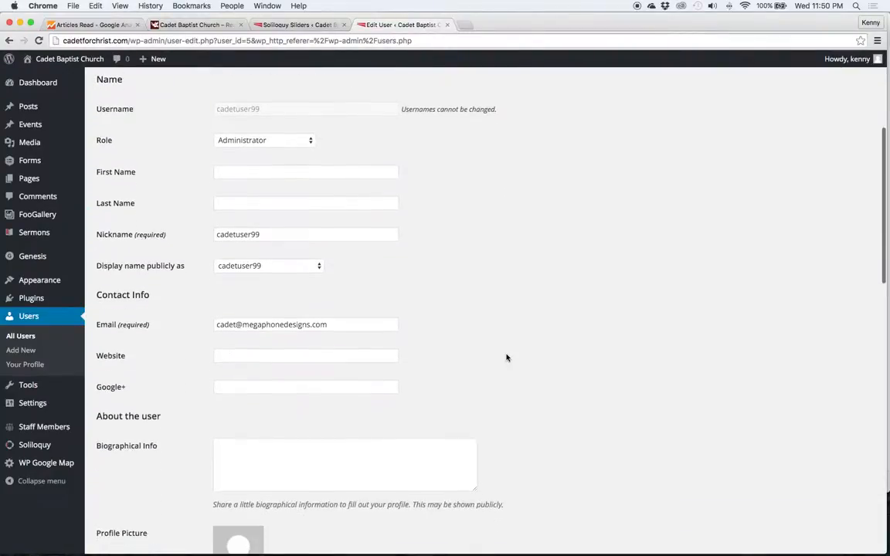
pyautogui.scroll(-3, 506, 358)
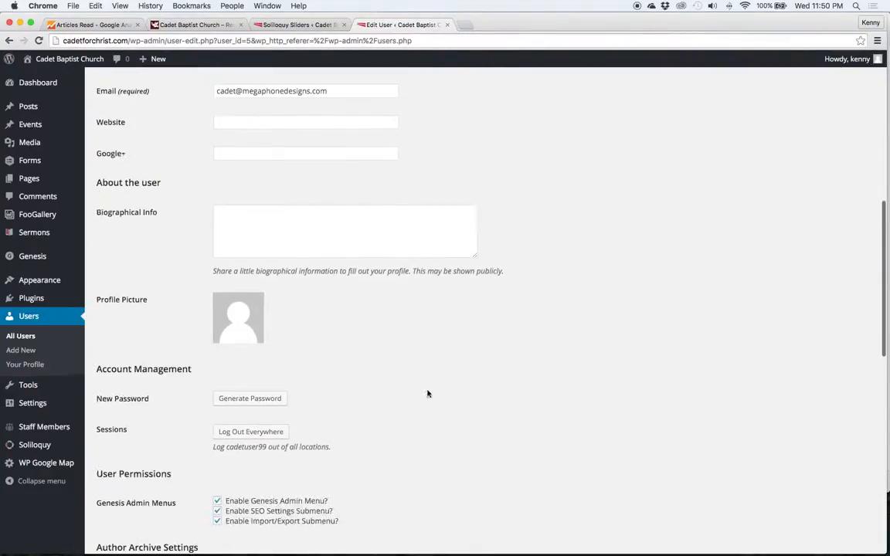
pyautogui.click(255, 394)
# Swap in a weak password, toggle the weak-password confirmation, and head back to All Users
pyautogui.tripleClick(333, 395)
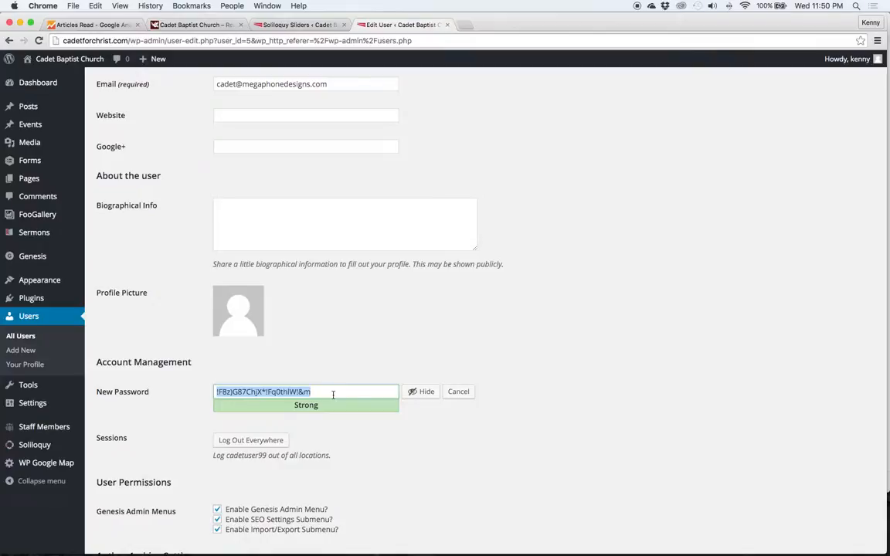
pyautogui.write('password')
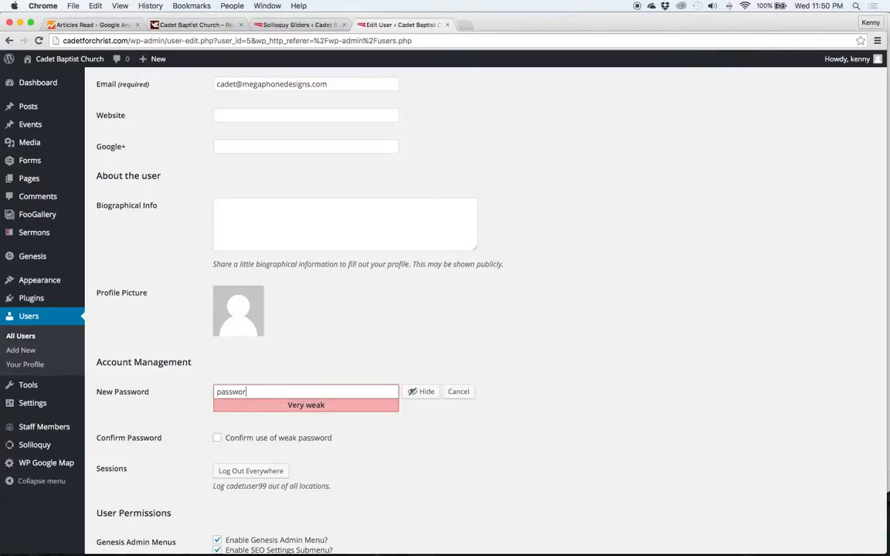
pyautogui.click(217, 439)
pyautogui.click(217, 438)
pyautogui.scroll(-3, 486, 423)
pyautogui.scroll(6, 258, 378)
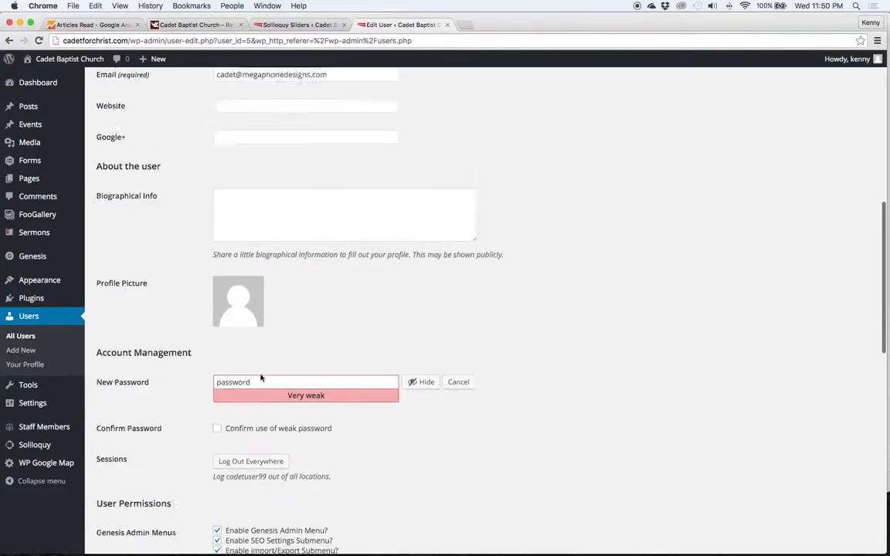
pyautogui.click(22, 337)
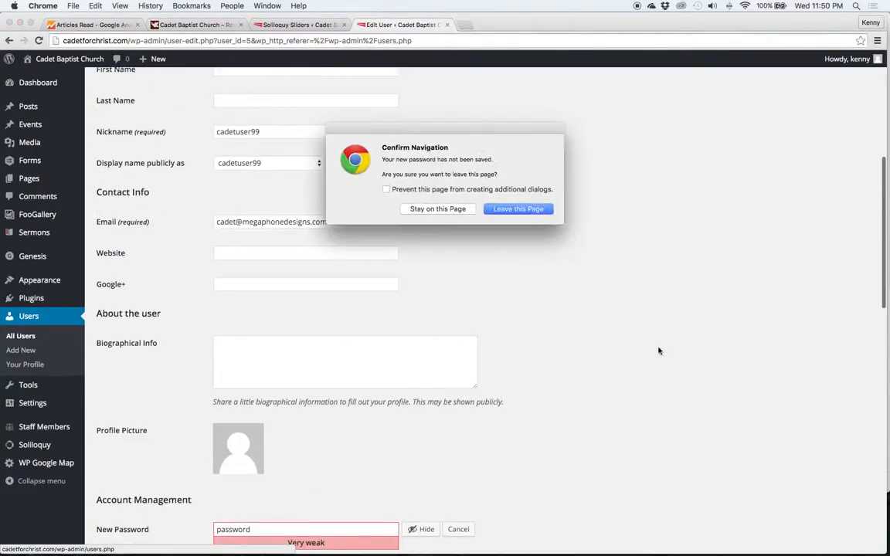
# Discard the unsaved password and start a new user form with role Administrator
pyautogui.click(536, 209)
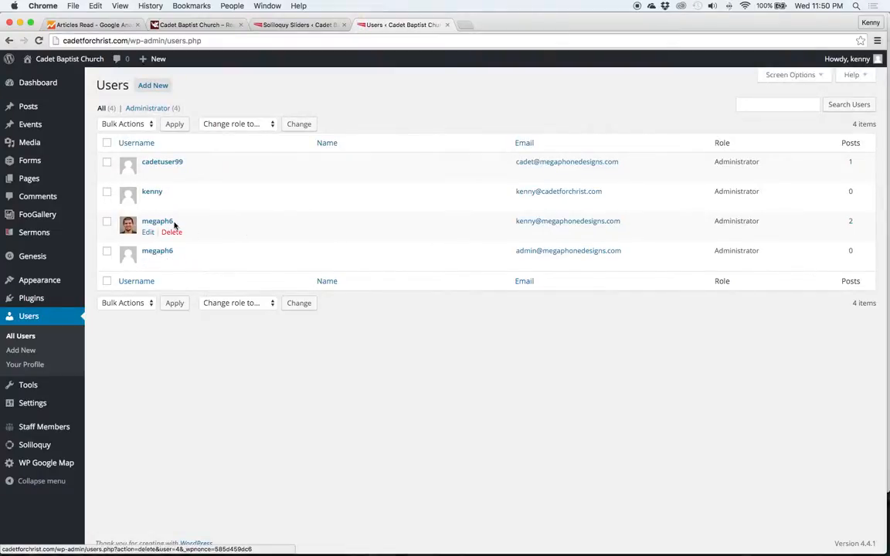
pyautogui.click(151, 87)
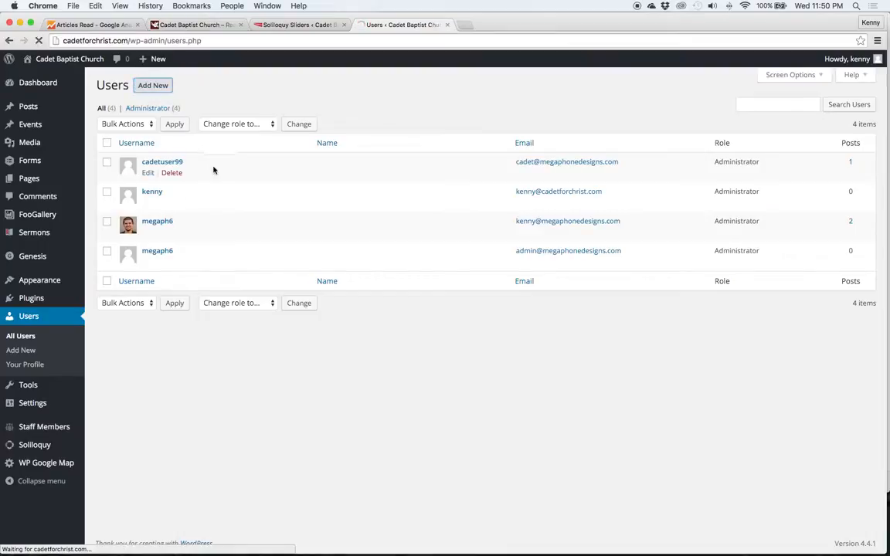
pyautogui.click(247, 139)
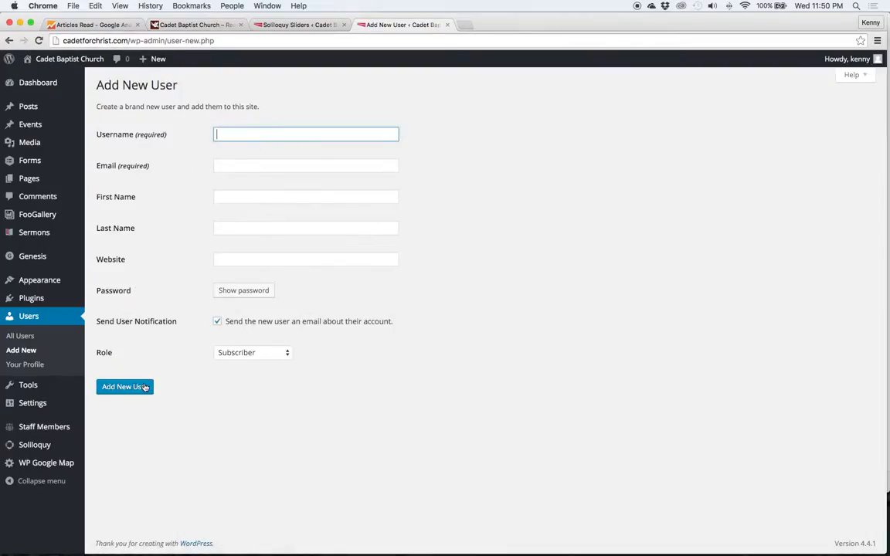
pyautogui.click(258, 357)
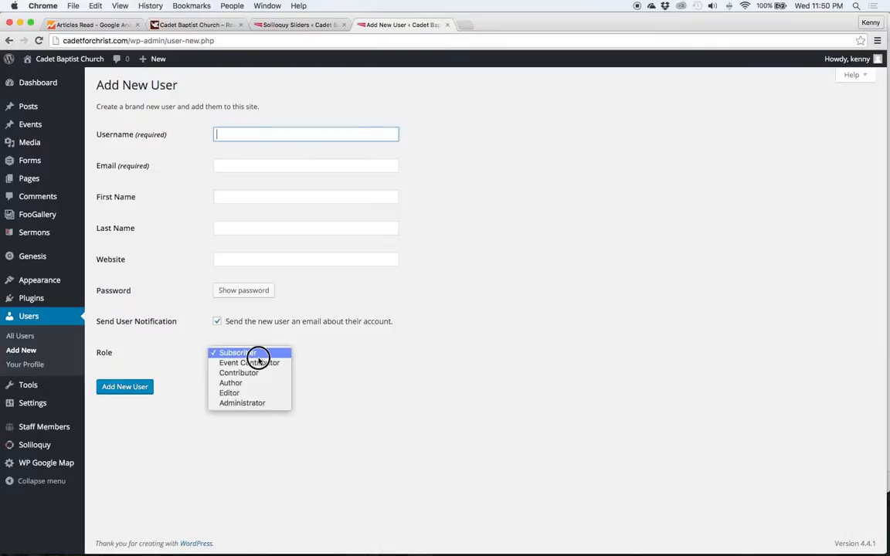
pyautogui.click(256, 403)
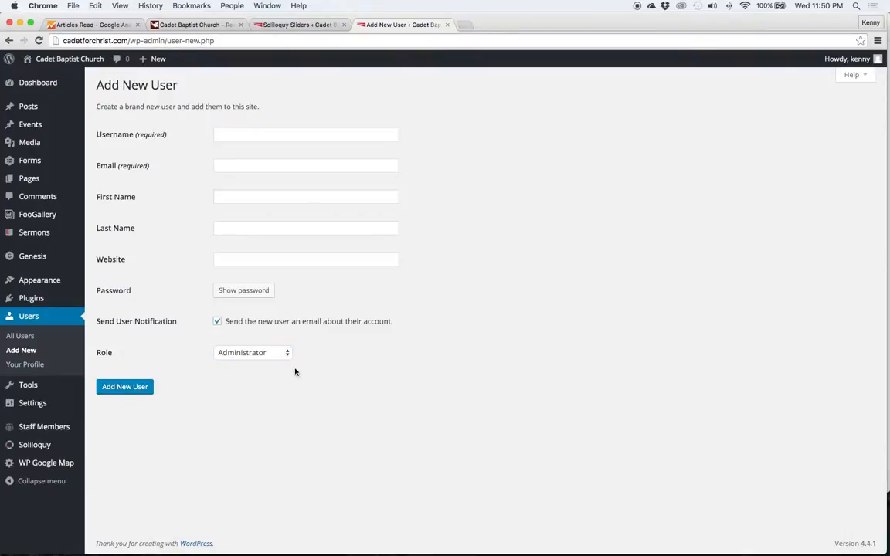
# Leave the role at Administrator without creating anyone, and go to General Settings
pyautogui.click(260, 358)
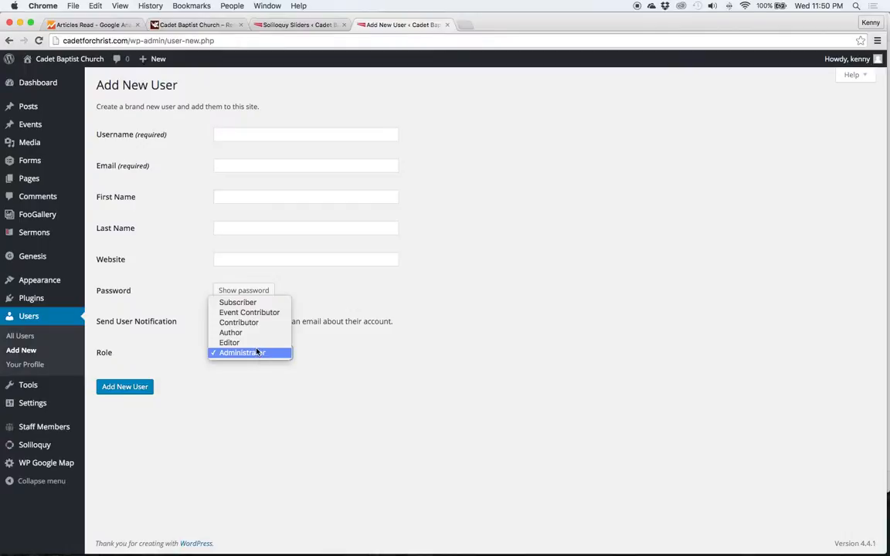
pyautogui.press('Up')
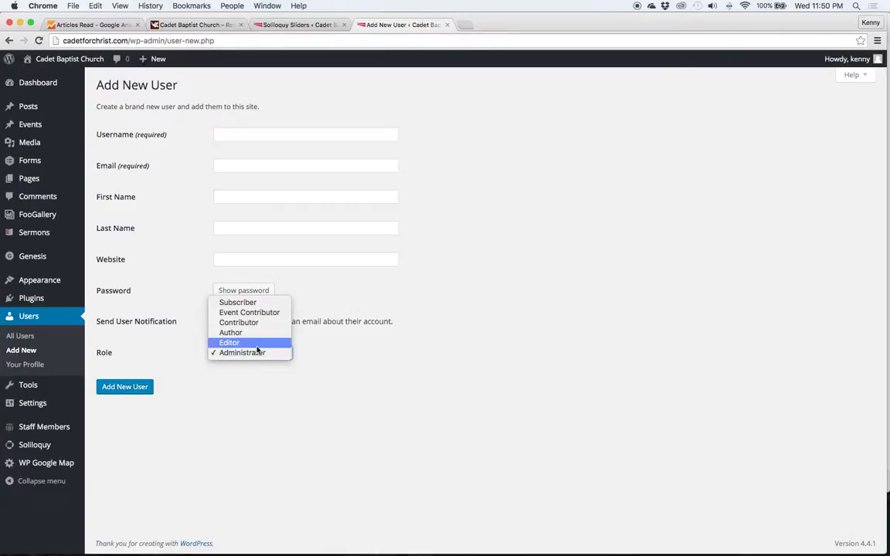
pyautogui.click(347, 344)
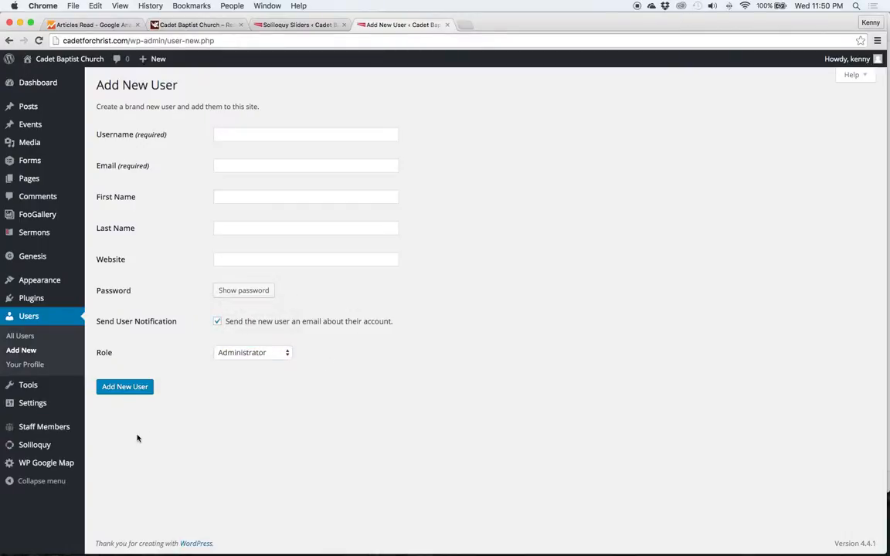
pyautogui.click(105, 406)
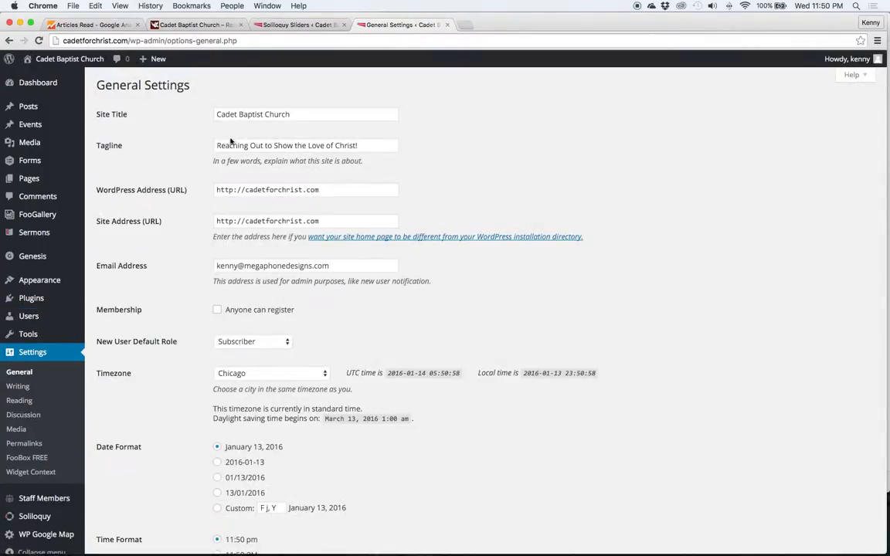
# Look over the site title and tagline fields in General Settings
pyautogui.click(244, 115)
pyautogui.click(237, 145)
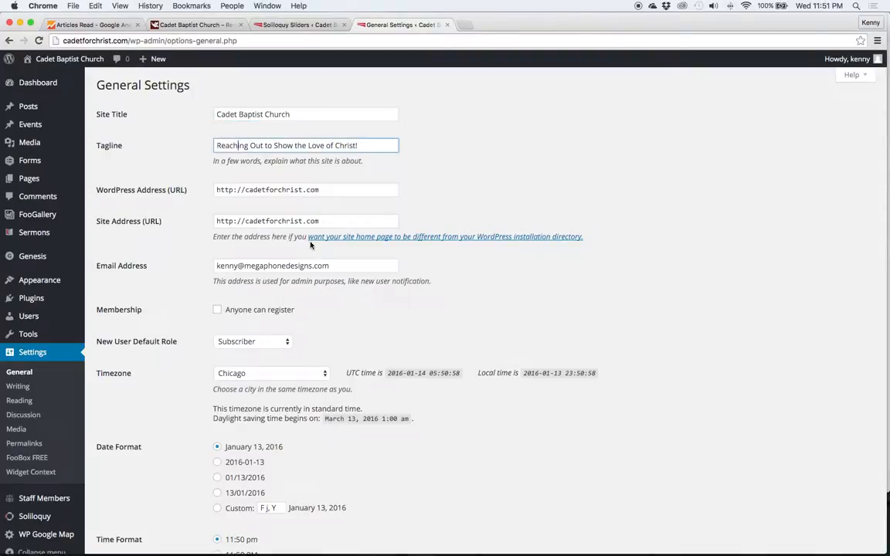
pyautogui.scroll(-5, 311, 245)
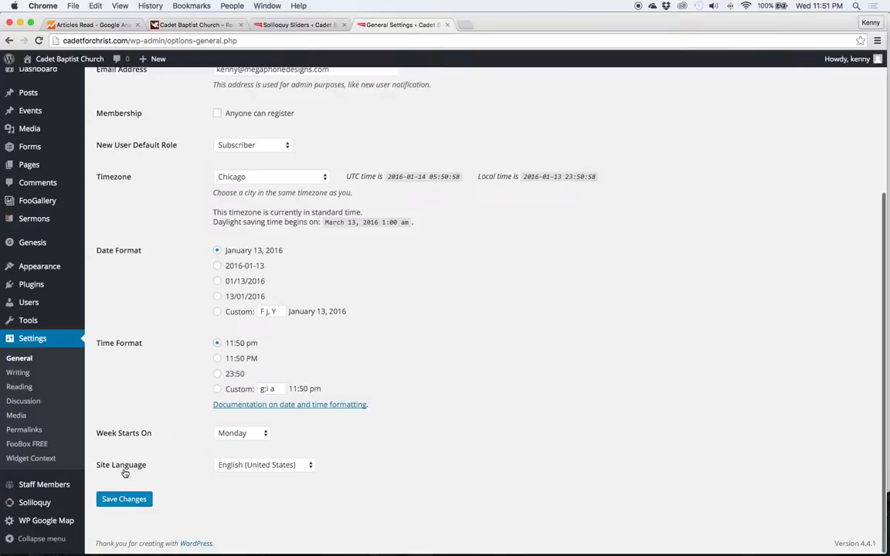
# Inspect the mail server address in Writing settings, then move to Reading settings
pyautogui.click(23, 377)
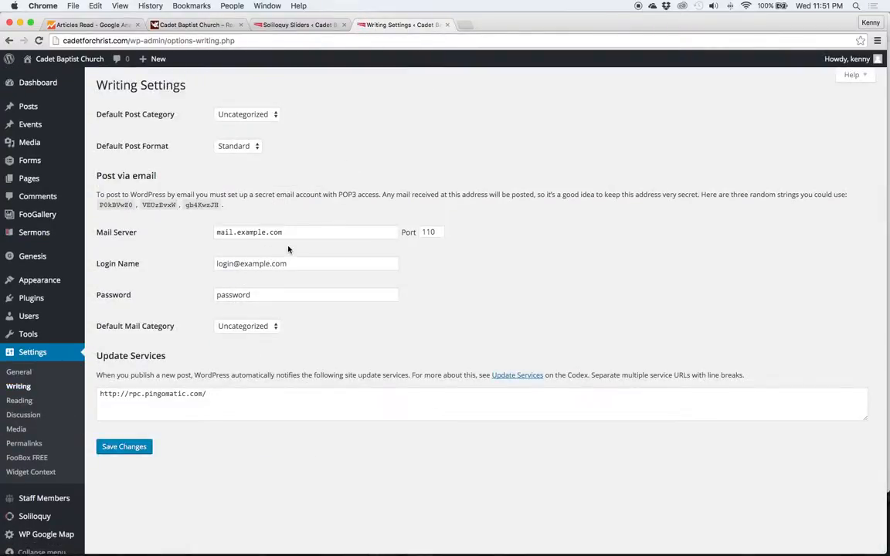
pyautogui.doubleClick(287, 234)
pyautogui.click(288, 213)
pyautogui.click(21, 400)
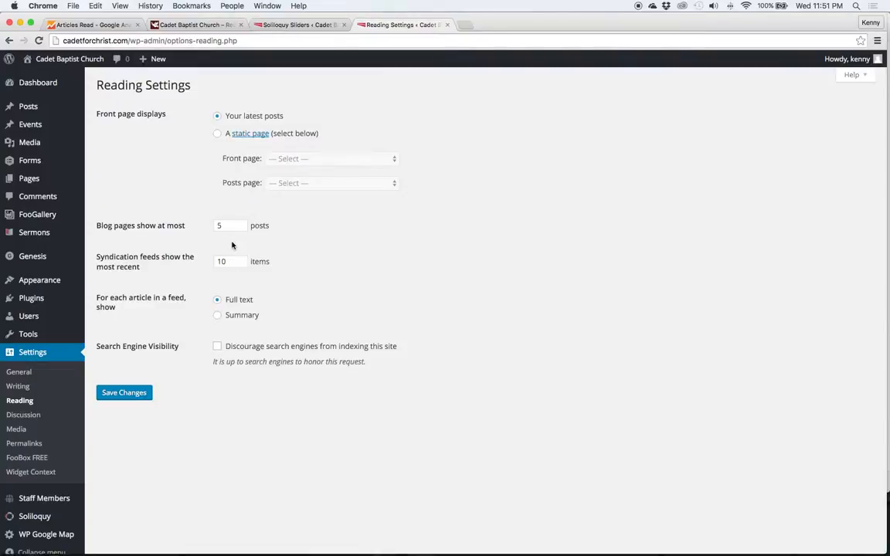
# Scroll through the Discussion settings, then move on to Media settings
pyautogui.click(23, 415)
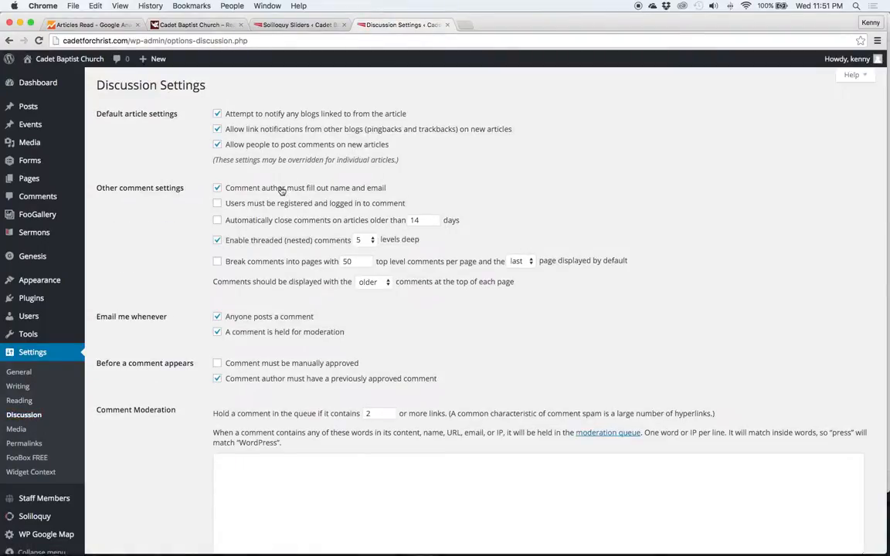
pyautogui.scroll(-4, 195, 246)
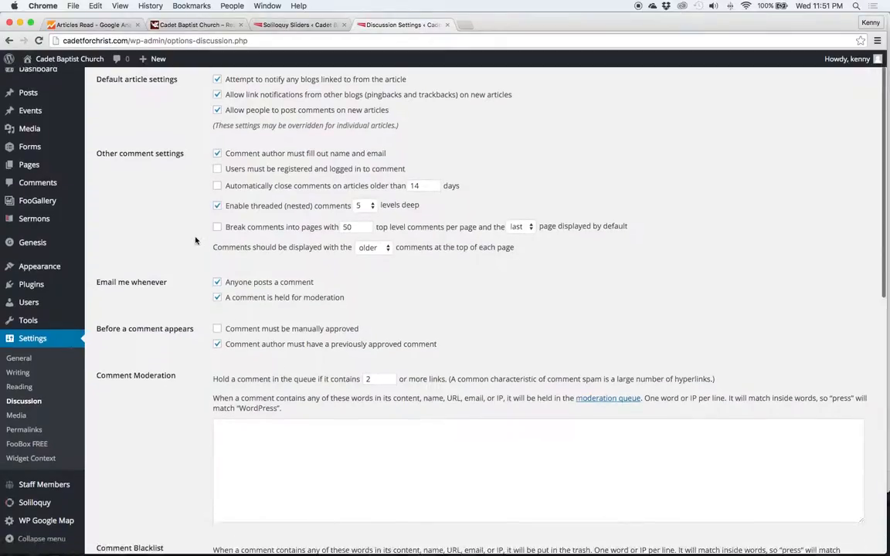
pyautogui.scroll(-3, 193, 251)
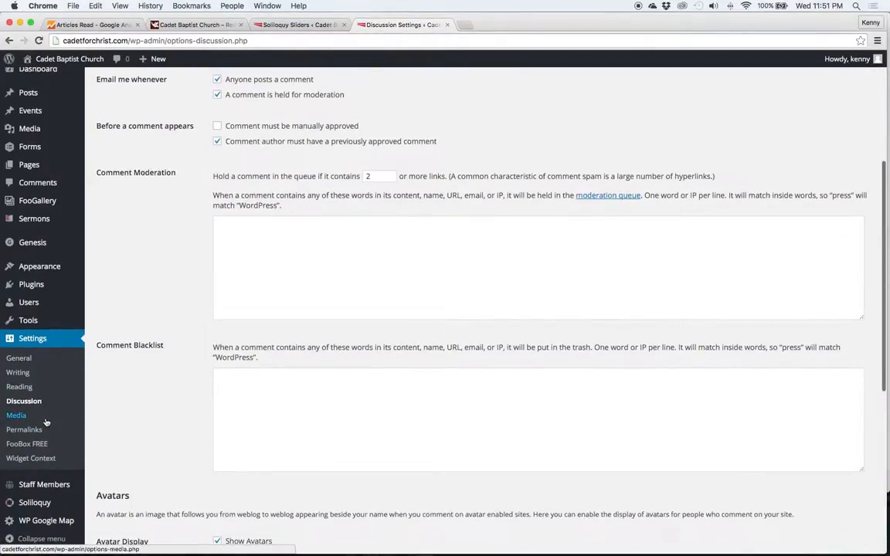
pyautogui.click(46, 422)
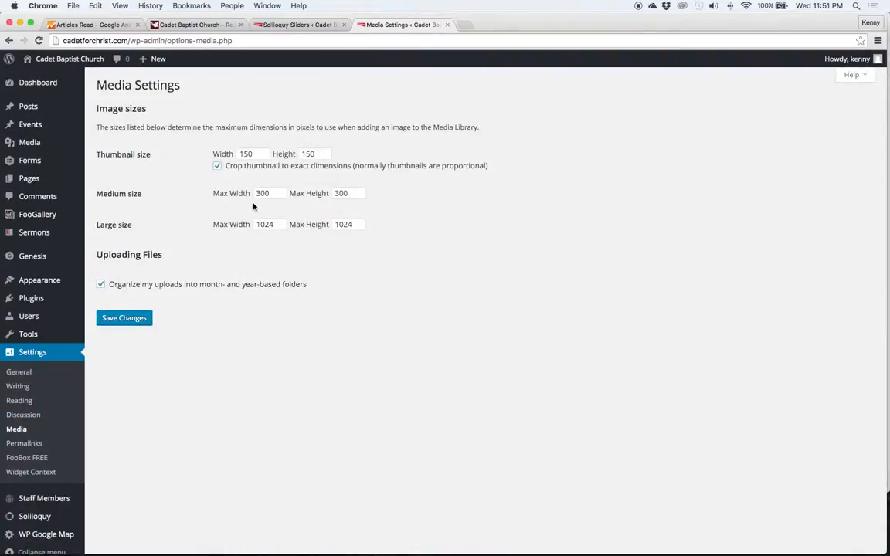
# Open Permalink settings and inspect the Day and name example URL
pyautogui.click(46, 444)
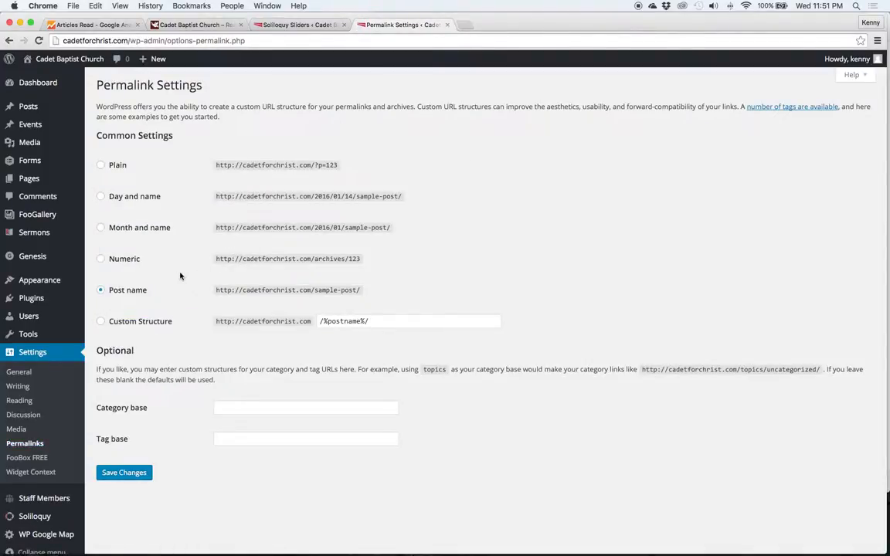
pyautogui.tripleClick(272, 198)
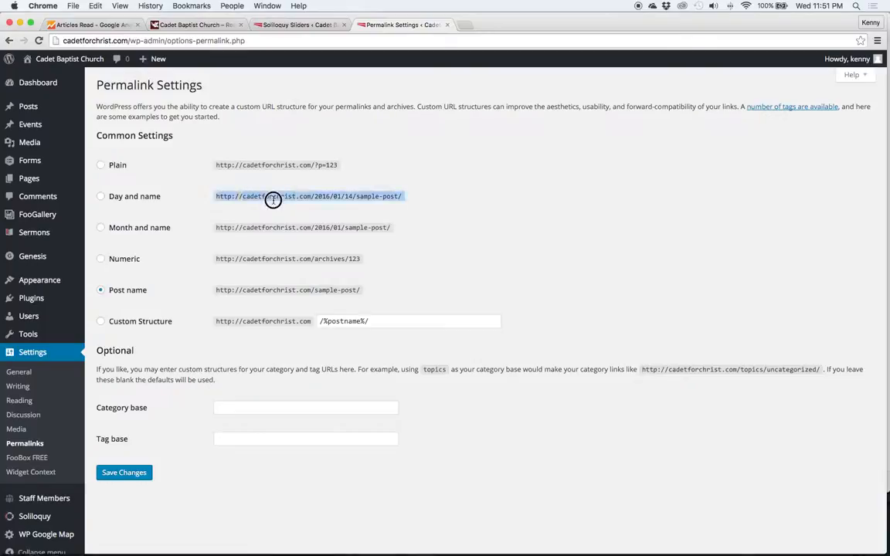
pyautogui.click(274, 272)
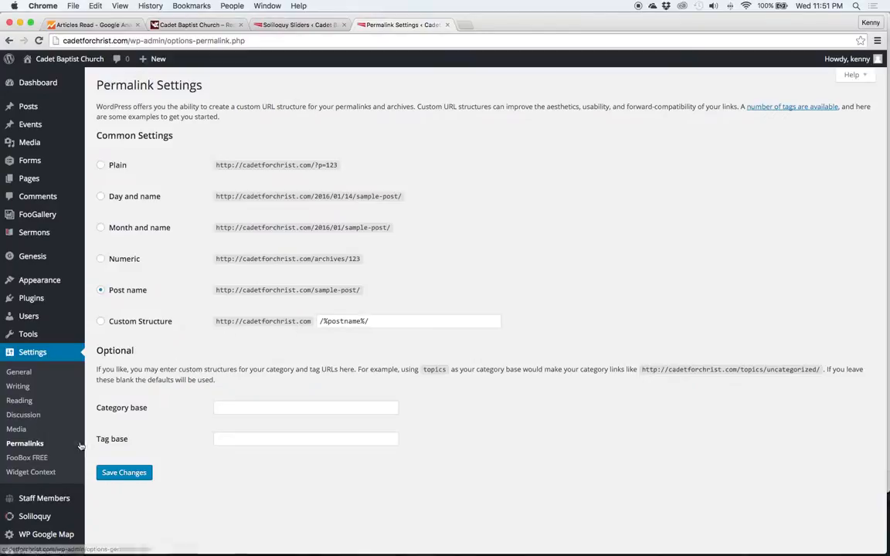
# Scroll through the FooBox FREE plugin settings page
pyautogui.click(49, 460)
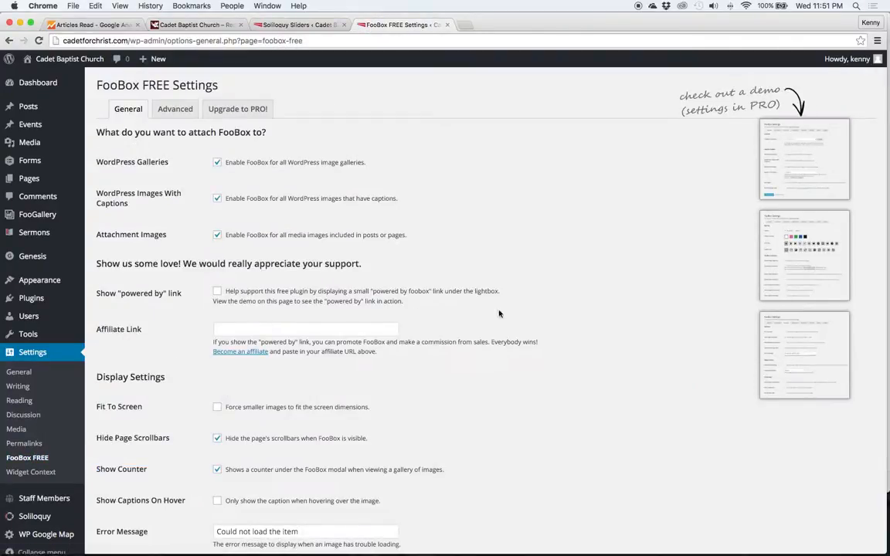
pyautogui.scroll(-1, 487, 314)
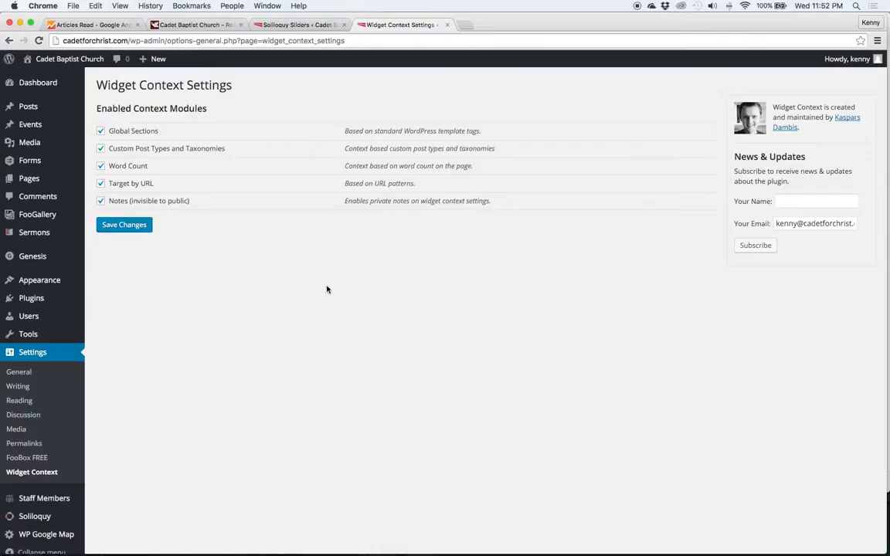
pyautogui.moveTo(65, 532)
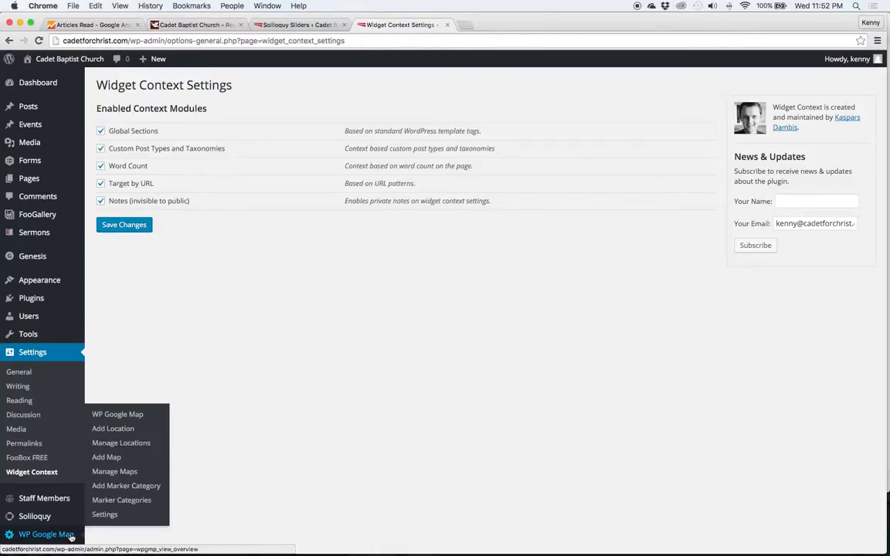
# Edit the Cadet Baptist Church location and inspect its address
pyautogui.click(126, 442)
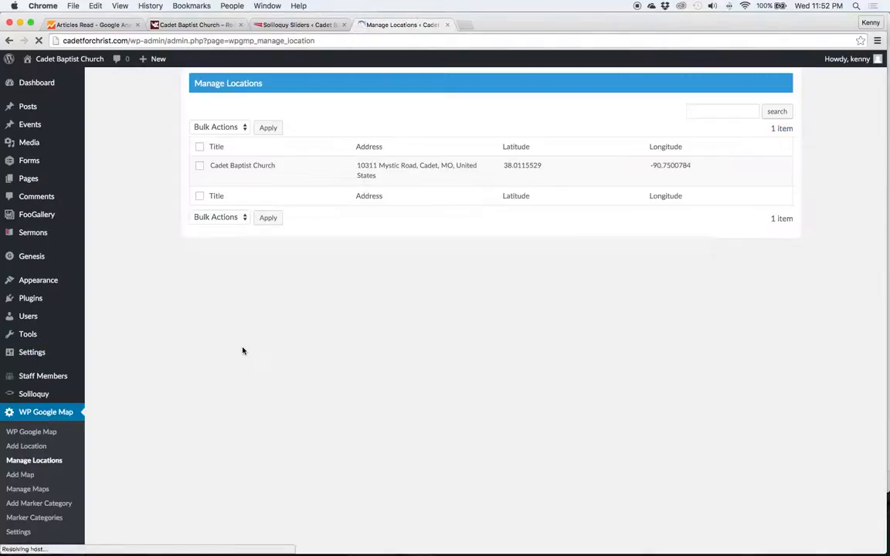
pyautogui.moveTo(284, 162)
pyautogui.click(216, 177)
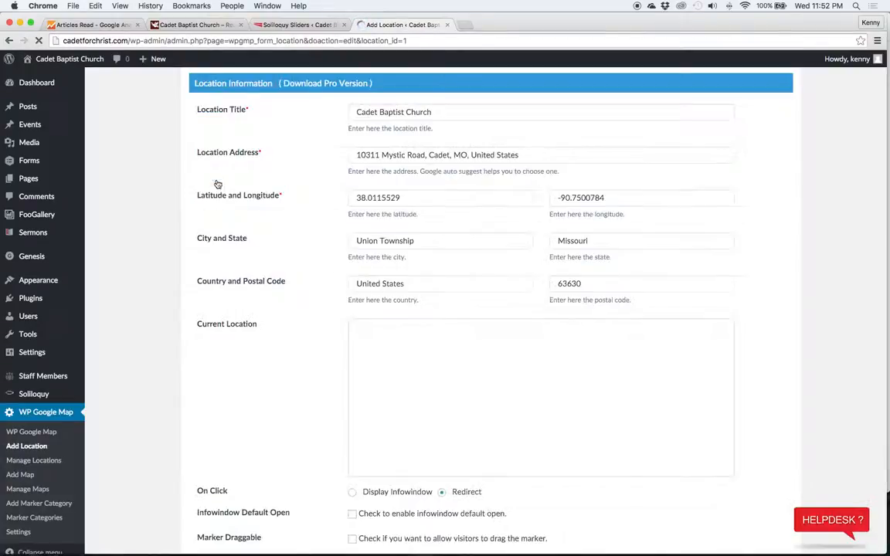
pyautogui.tripleClick(391, 154)
pyautogui.click(319, 176)
# Review its redirect URL, keep Bounce as the marker animation, then list saved maps
pyautogui.scroll(-5, 305, 229)
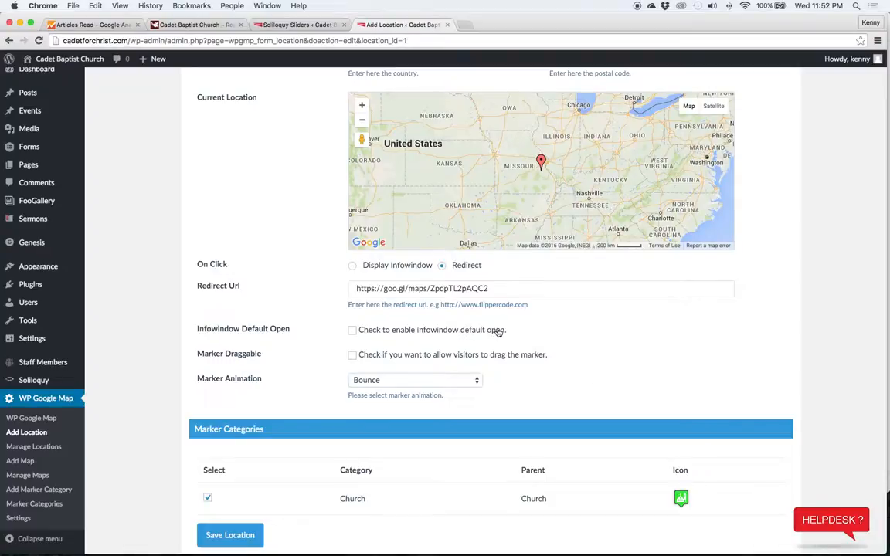
pyautogui.tripleClick(456, 290)
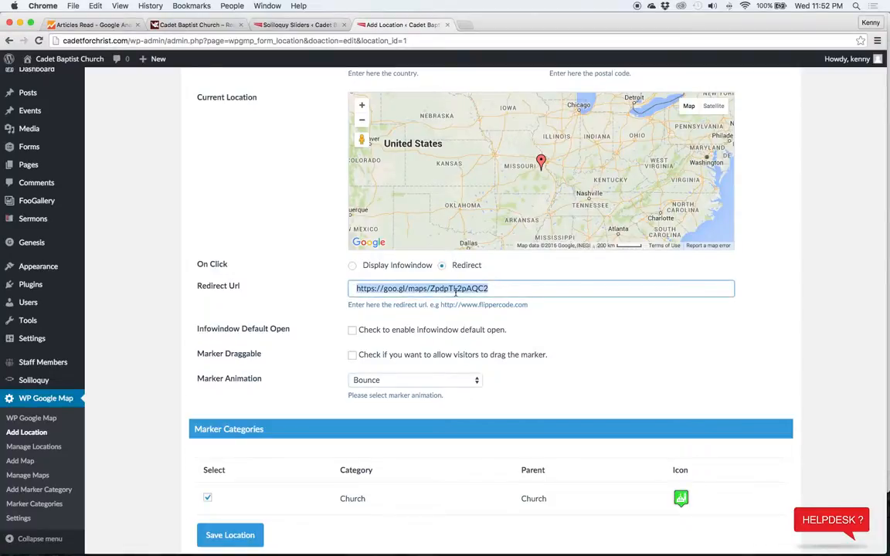
pyautogui.click(330, 287)
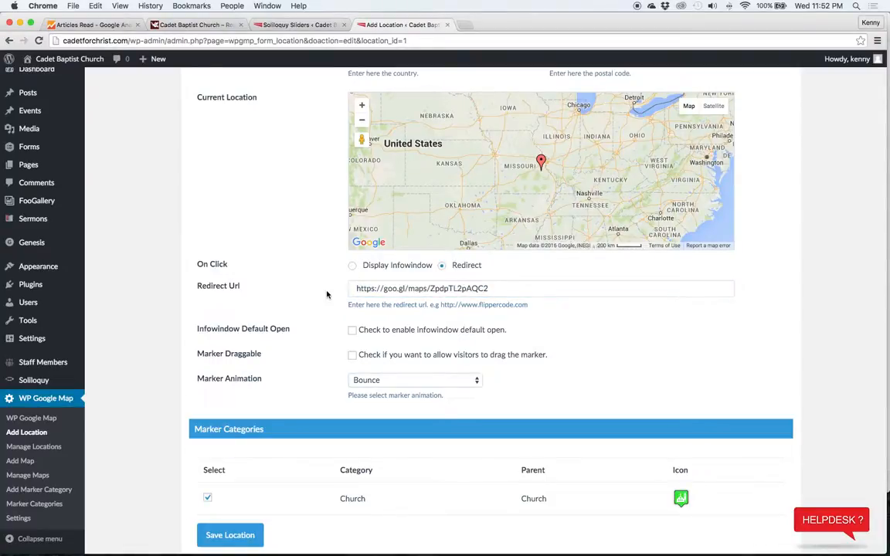
pyautogui.scroll(-2, 328, 300)
pyautogui.click(363, 328)
pyautogui.click(320, 333)
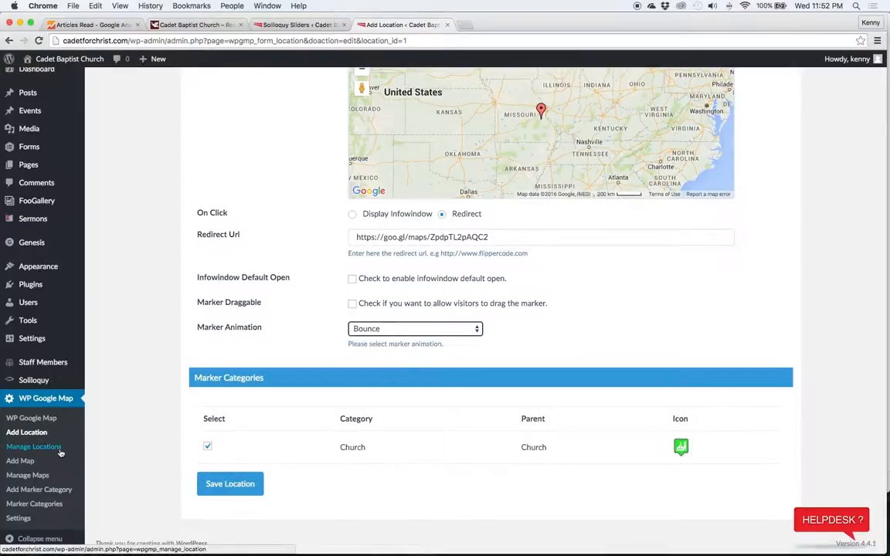
pyautogui.click(28, 475)
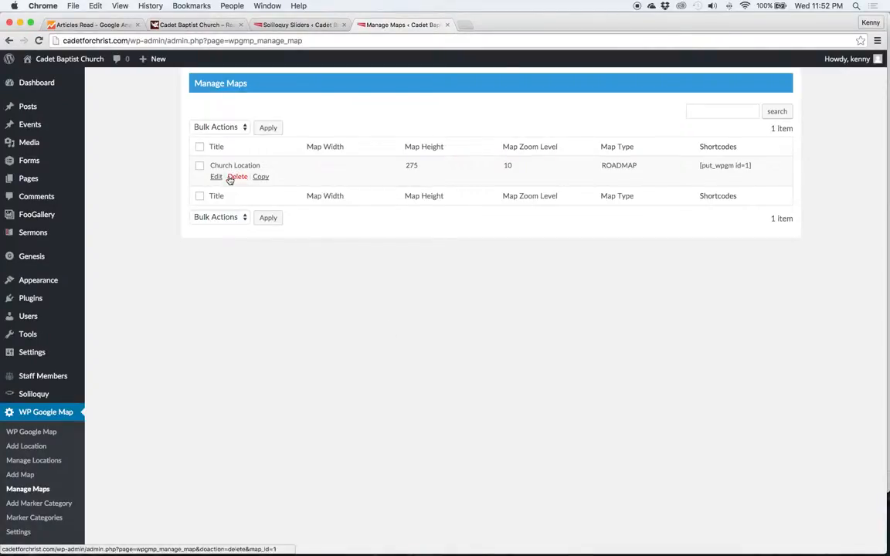
# Edit the Church Location map and scroll its settings down to the layer options
pyautogui.click(216, 177)
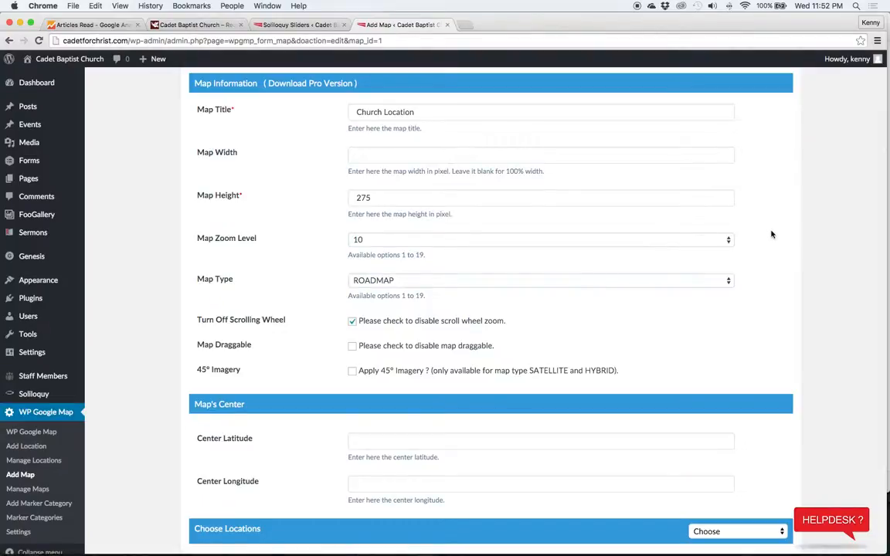
pyautogui.scroll(-2, 771, 238)
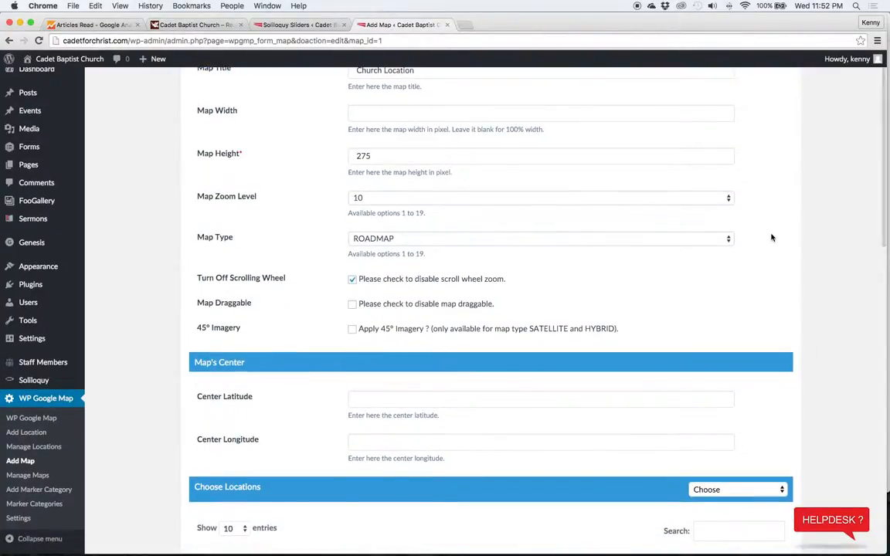
pyautogui.scroll(-10, 770, 237)
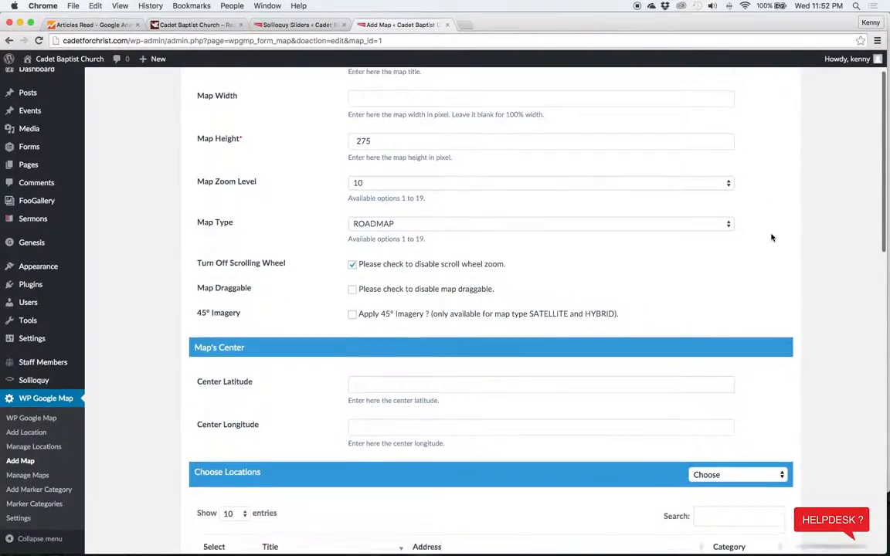
pyautogui.scroll(-20, 770, 238)
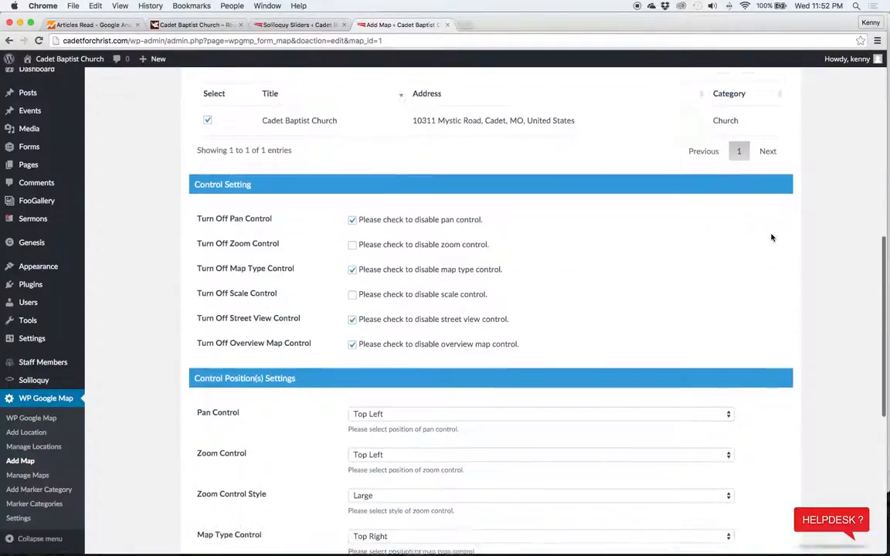
pyautogui.scroll(-4, 770, 238)
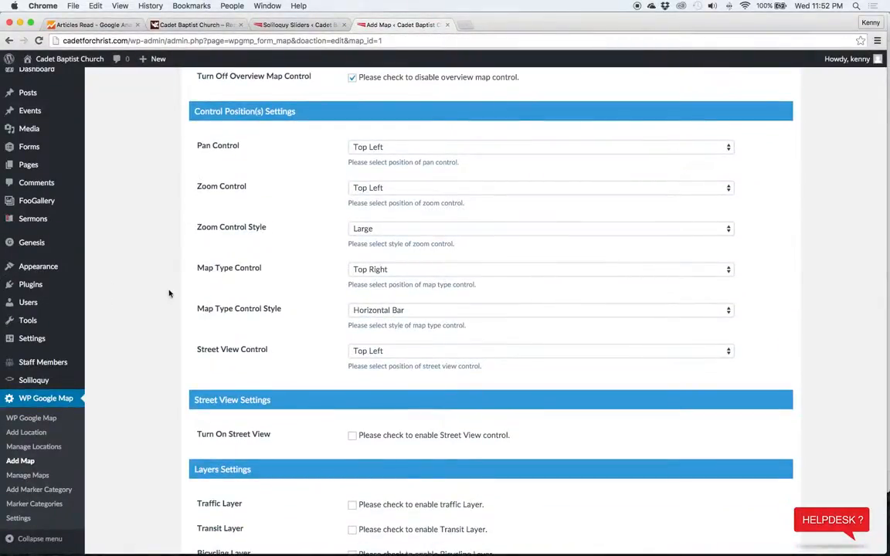
pyautogui.scroll(-4, 147, 295)
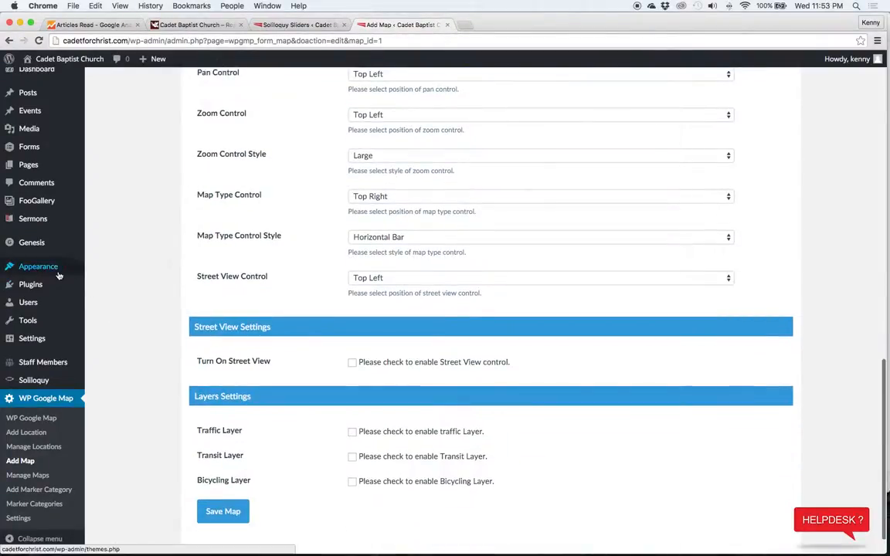
pyautogui.moveTo(59, 275)
# Add a WP Google Map Plugin widget showing Church Location to Header Right, then delete it
pyautogui.click(106, 297)
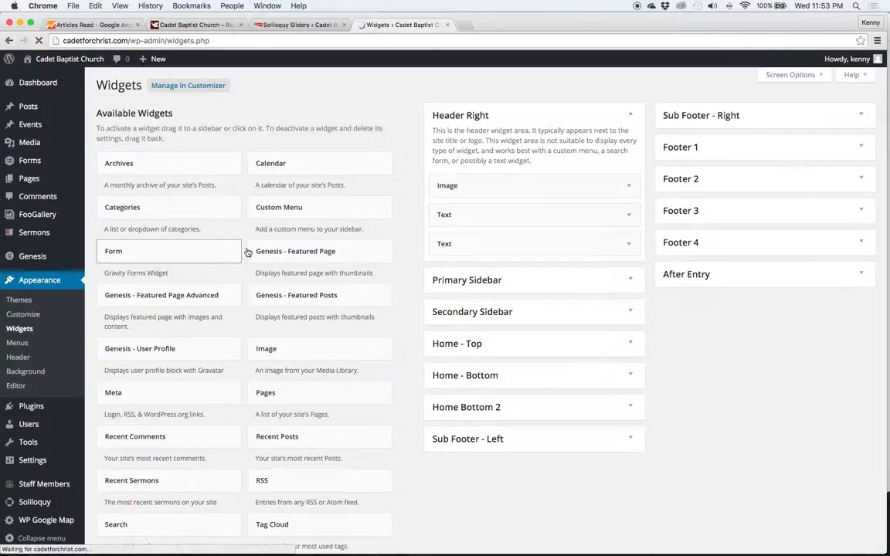
pyautogui.scroll(-5, 399, 379)
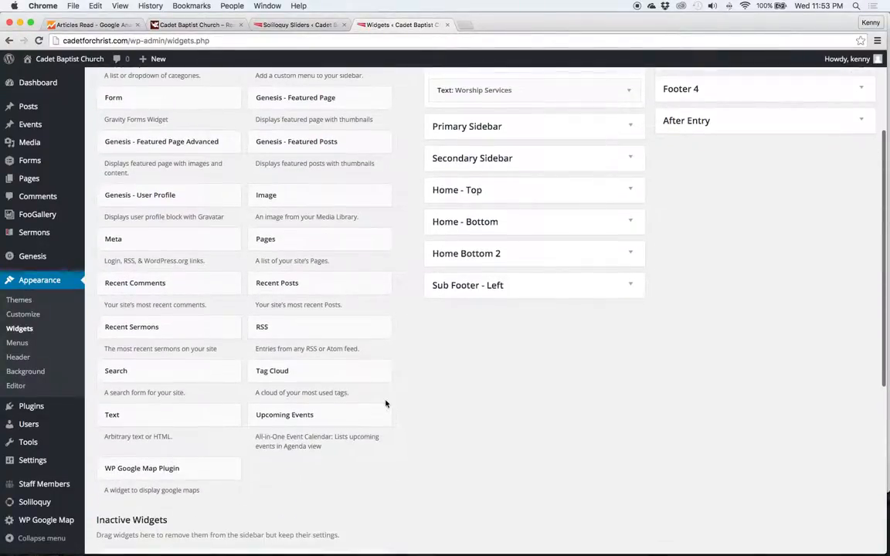
pyautogui.moveTo(170, 476); pyautogui.dragTo(508, 113)
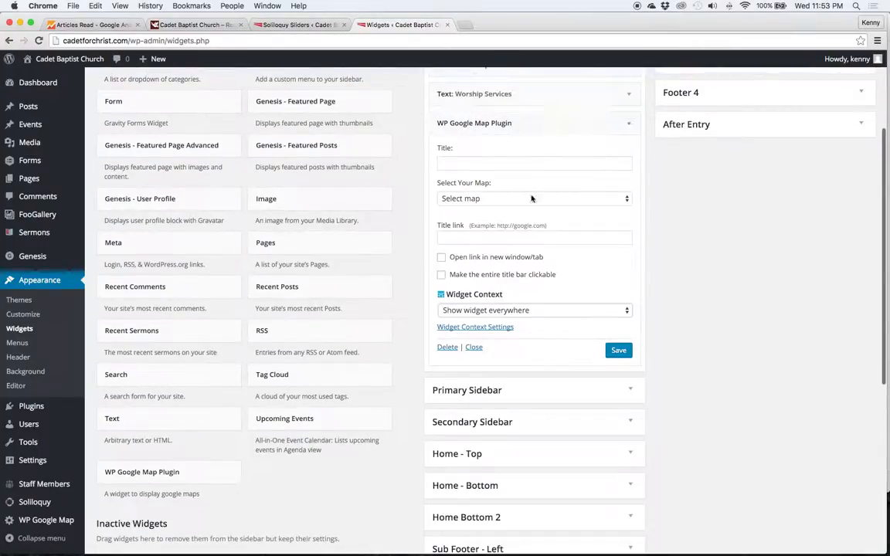
pyautogui.click(531, 198)
pyautogui.click(585, 248)
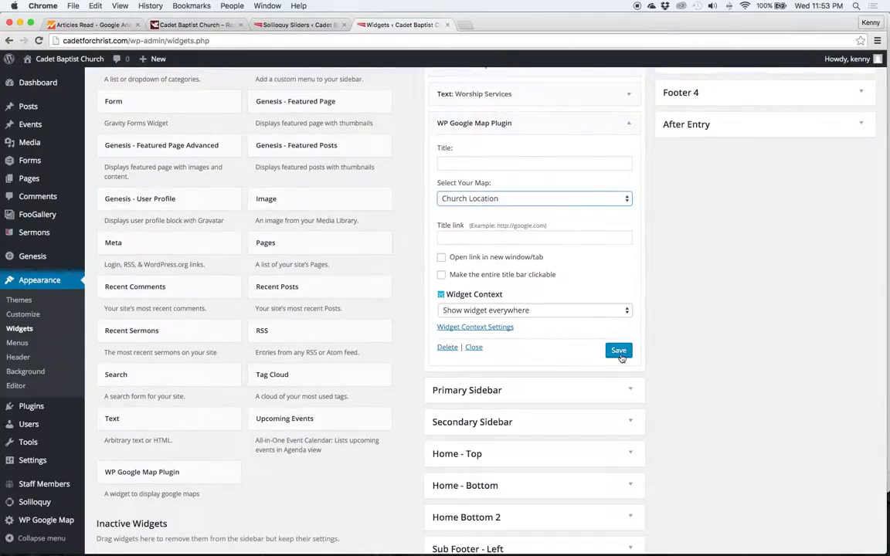
pyautogui.click(447, 348)
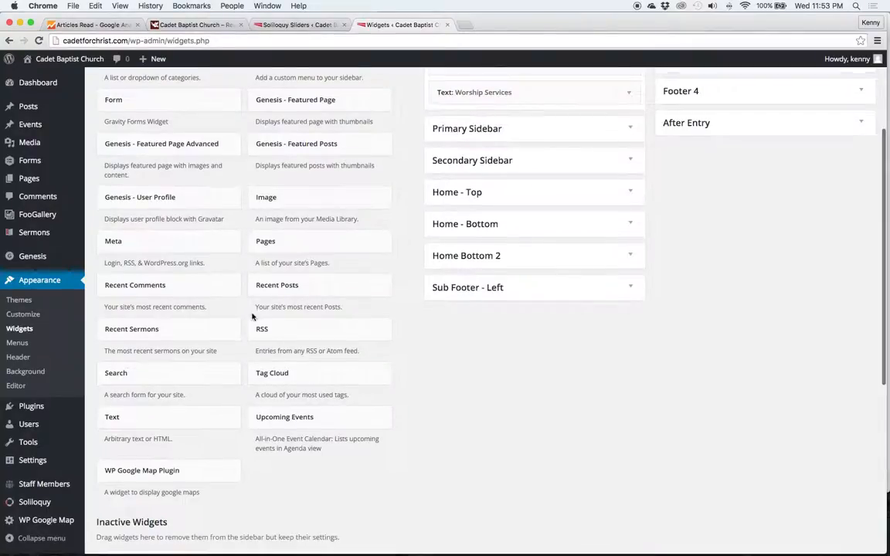